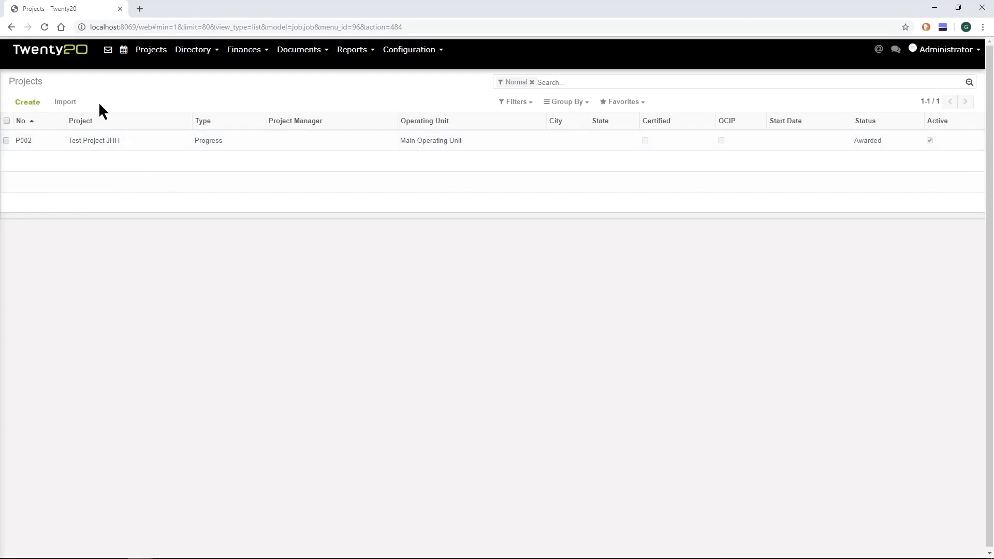
Step: Create a new project at the Awarded stage and name it Roland's Market
click(28, 102)
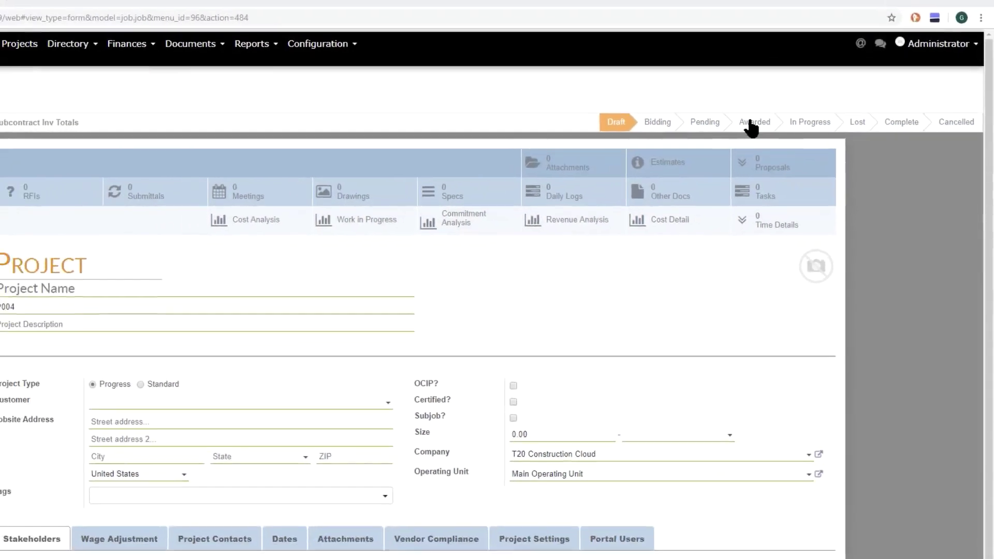
click(784, 118)
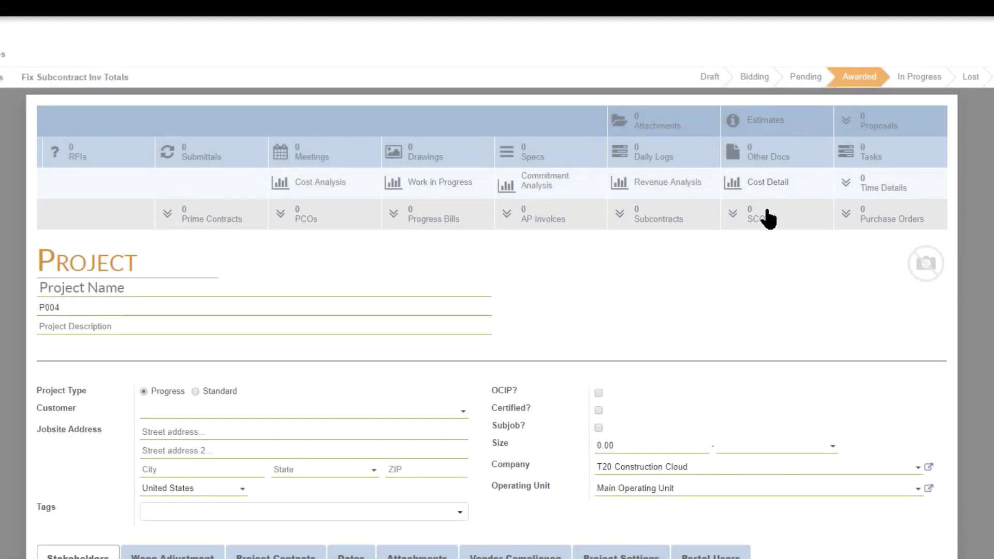
click(135, 284)
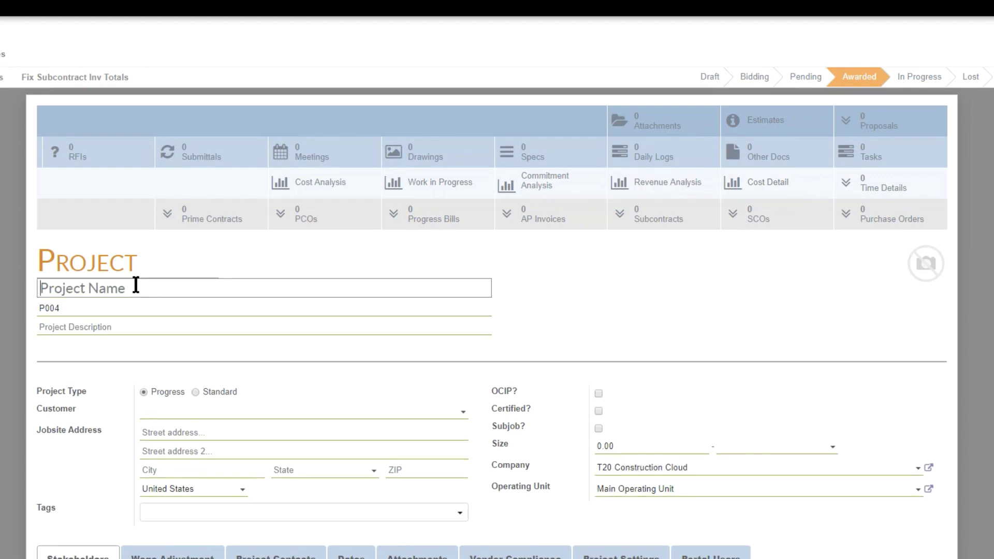
text(Roland's Market)
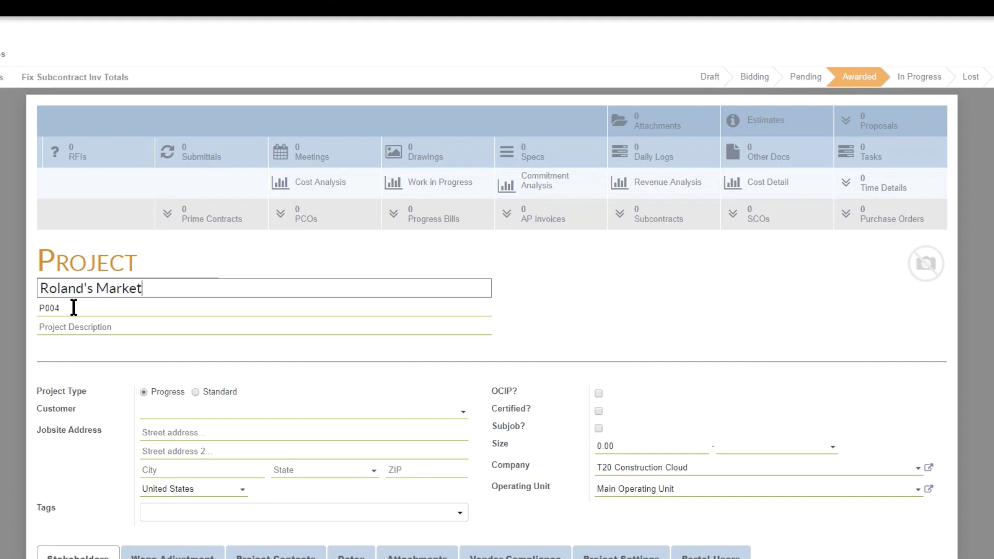
Step: Replace the project number with 2109-4 and try to save the project
drag(74, 308, 23, 312)
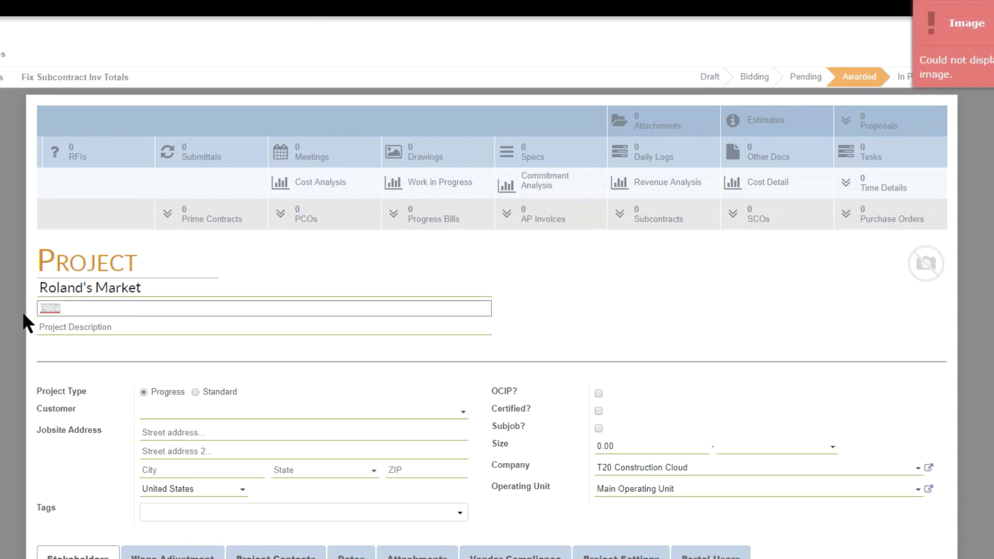
key(BackSpace)
text(2109-4)
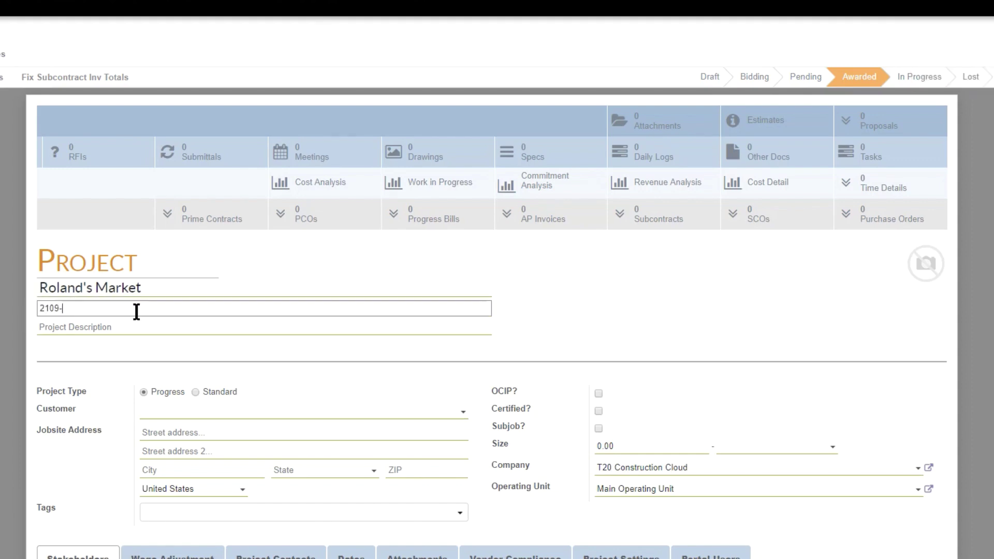
click(125, 328)
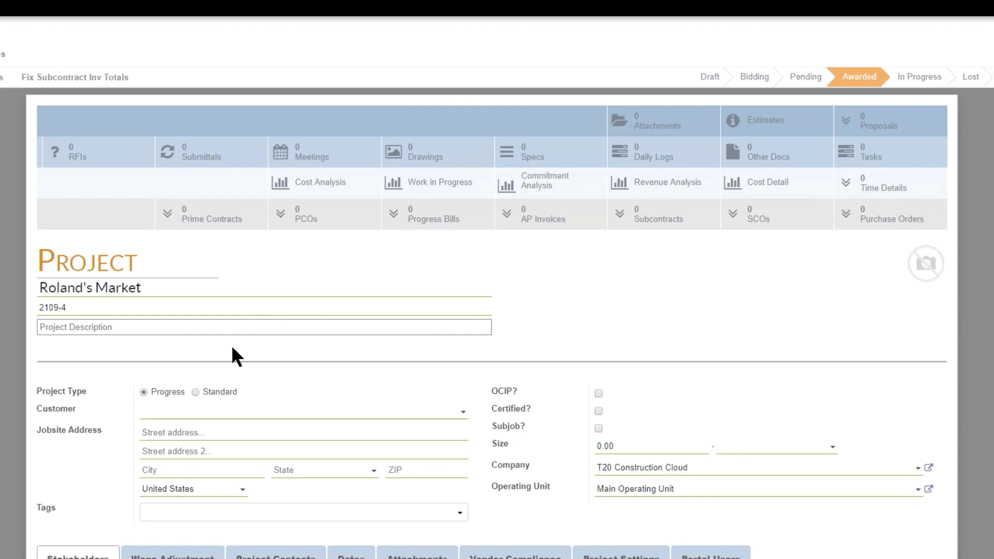
click(195, 391)
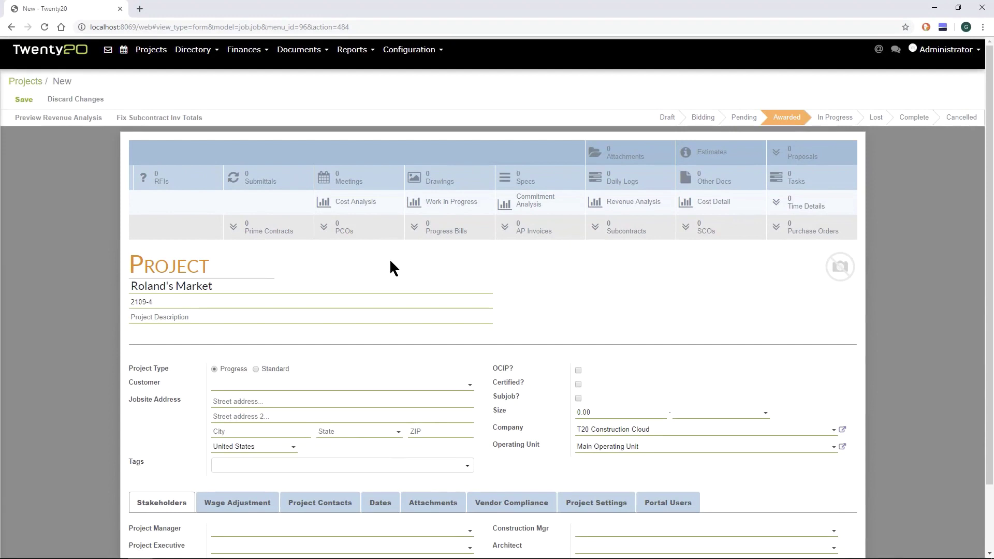
click(27, 102)
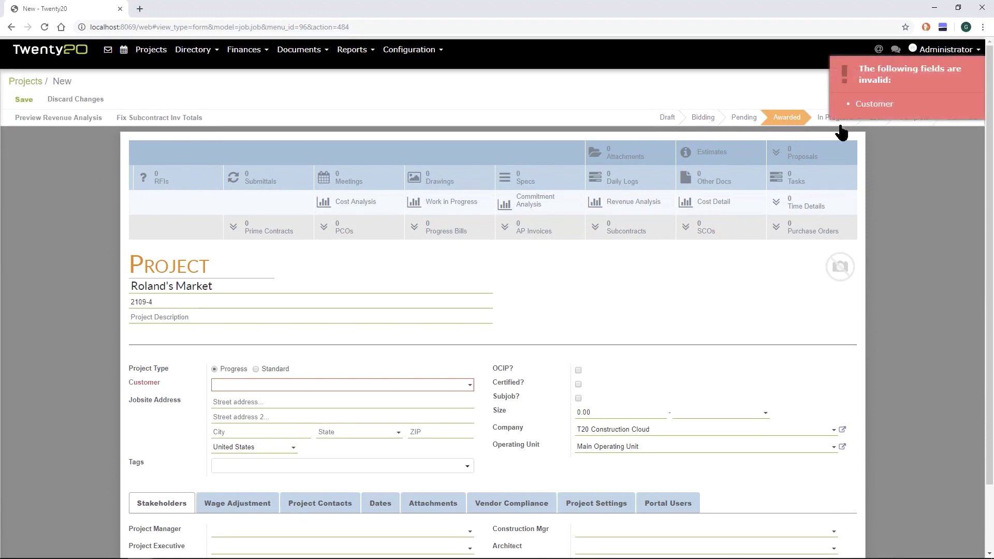
Step: Choose Downtown Markets, Inc. as the customer and fill in the jobsite's street address, city, state and ZIP
click(343, 388)
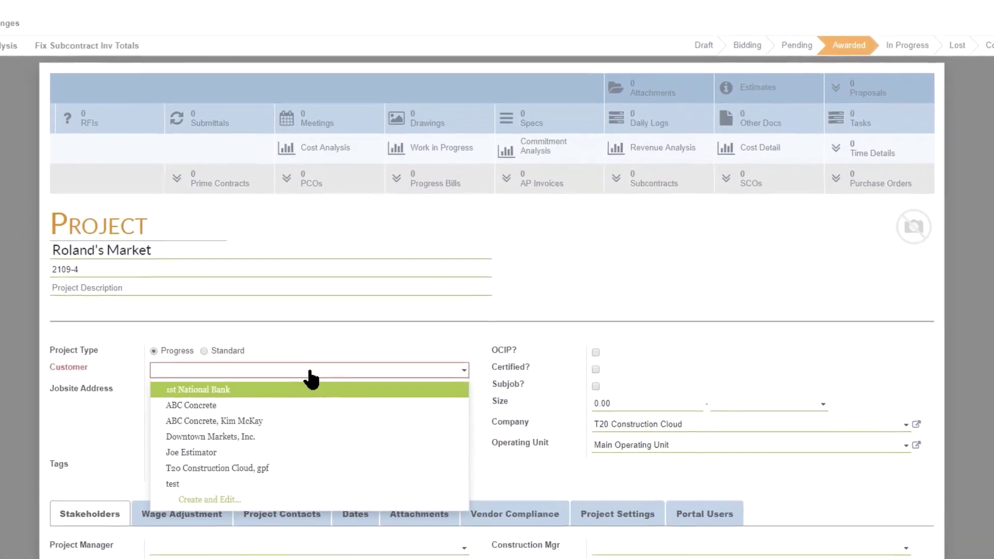
click(236, 436)
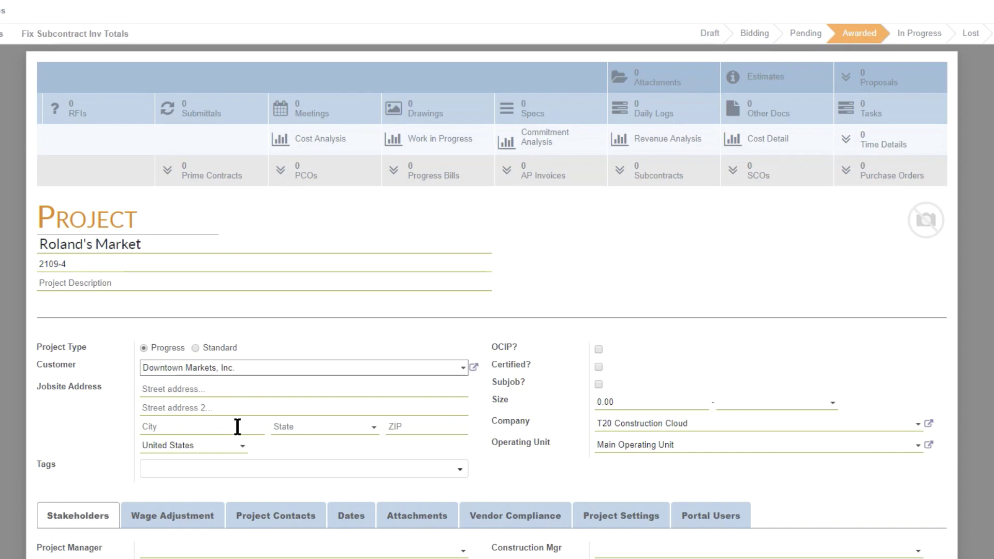
click(247, 389)
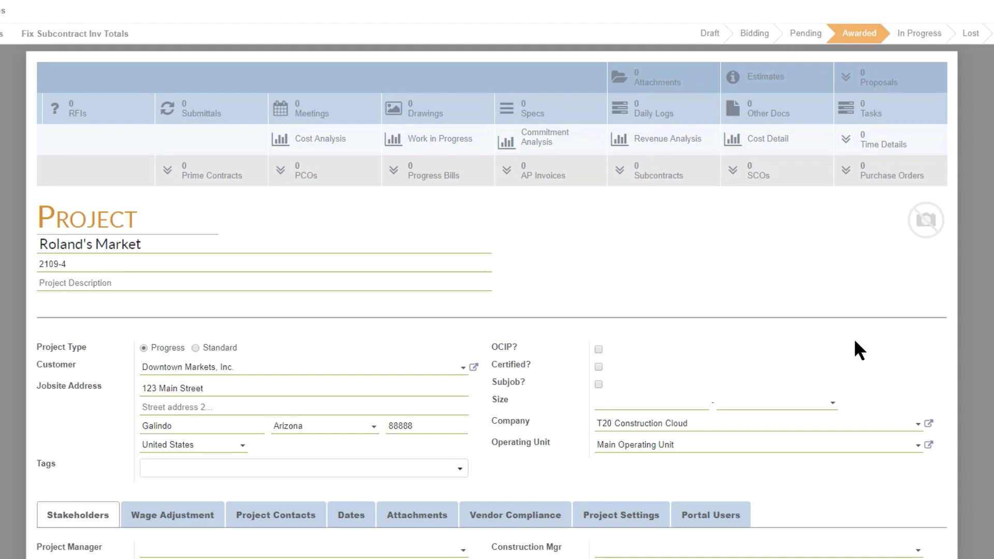
Step: Set the project size to 50000 Sq. Ft
click(646, 402)
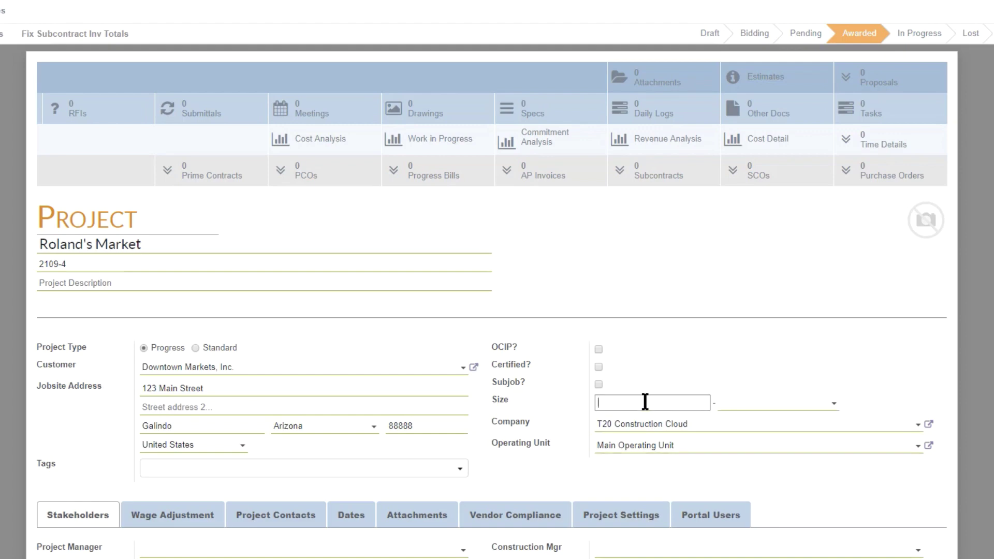
text(50000)
key(Tab)
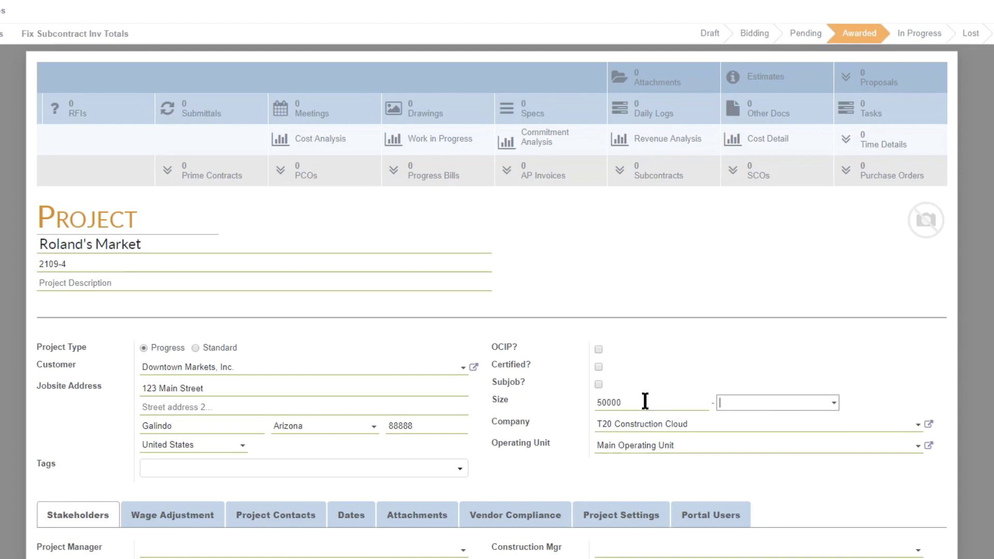
text(sq)
key(Return)
text(. Ft)
Step: Add the first listed ABC Concrete contact person to the project contacts
scroll(702, 458, down, 2)
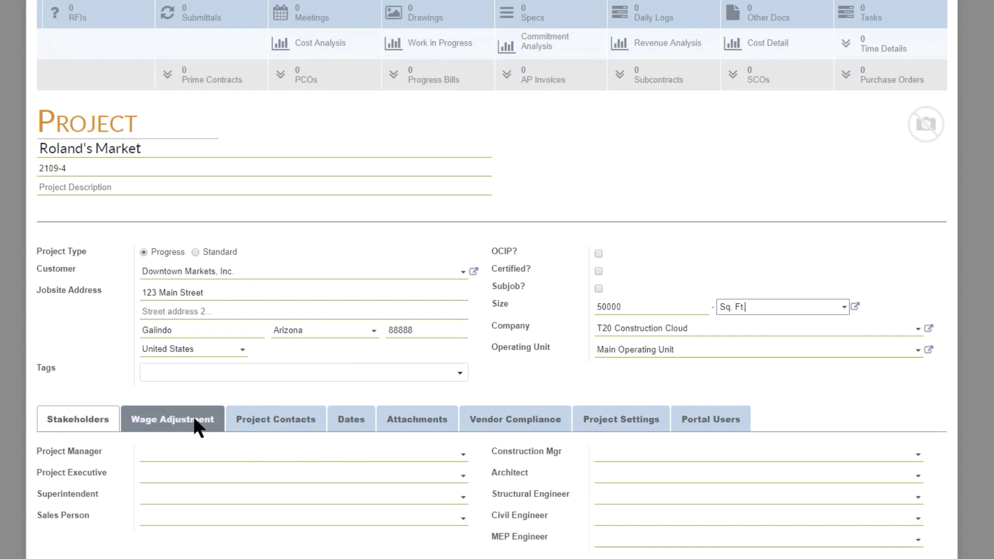
click(258, 417)
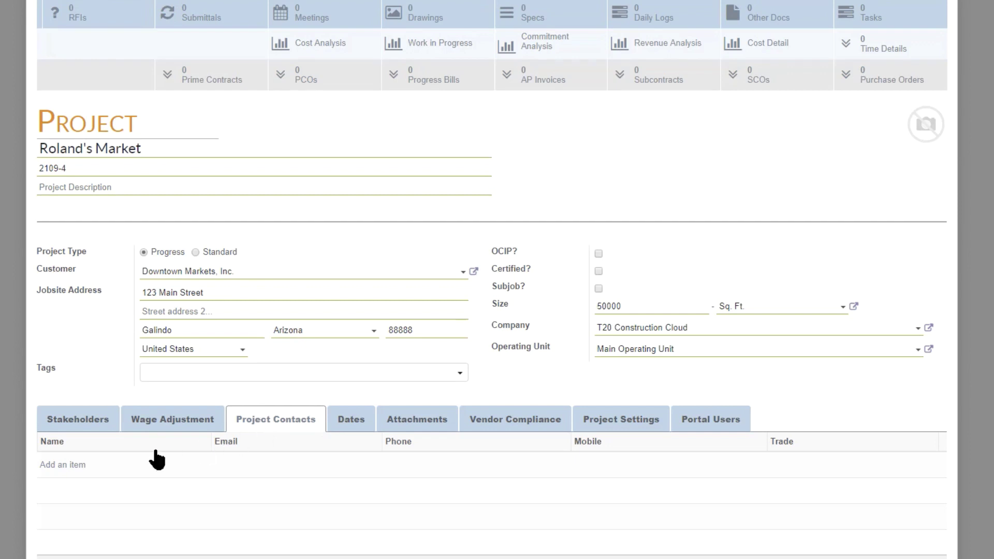
click(62, 467)
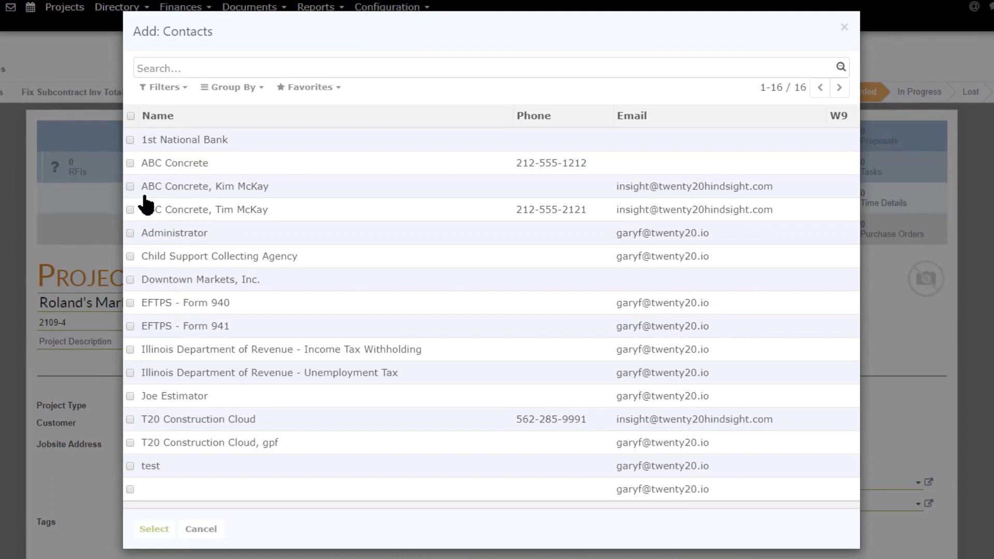
click(130, 186)
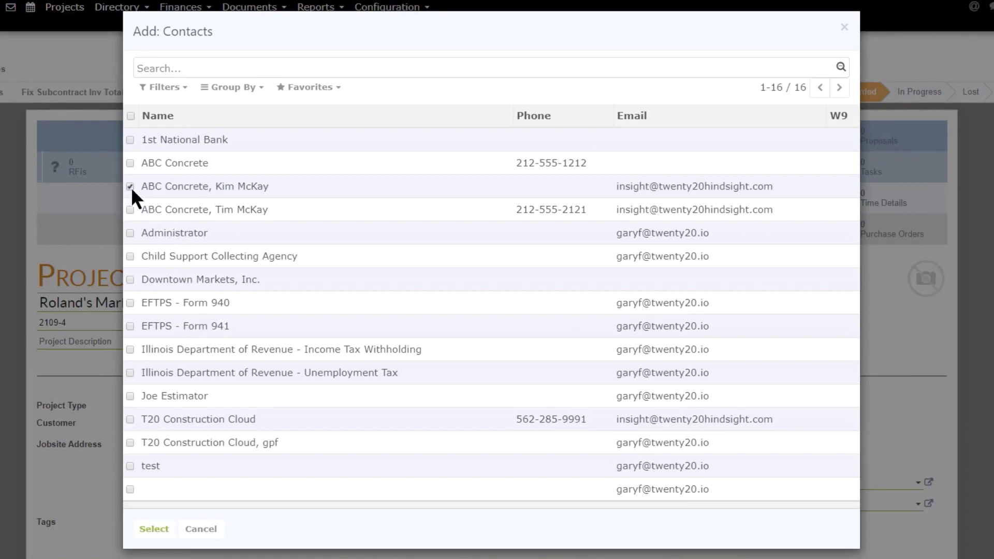
click(154, 529)
Step: Examine the project's dates, its attachments and the general features offered in the project settings
scroll(198, 361, down, 2)
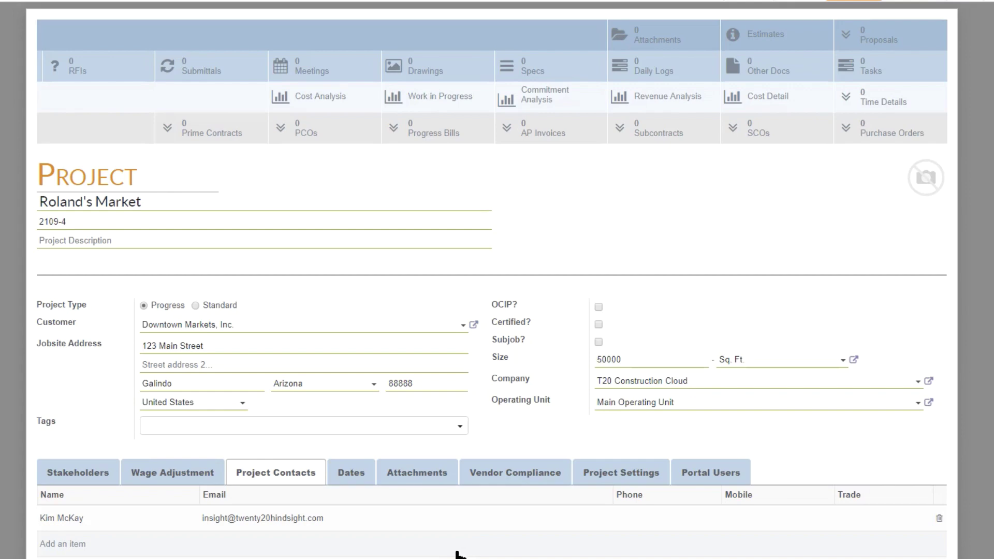
click(364, 479)
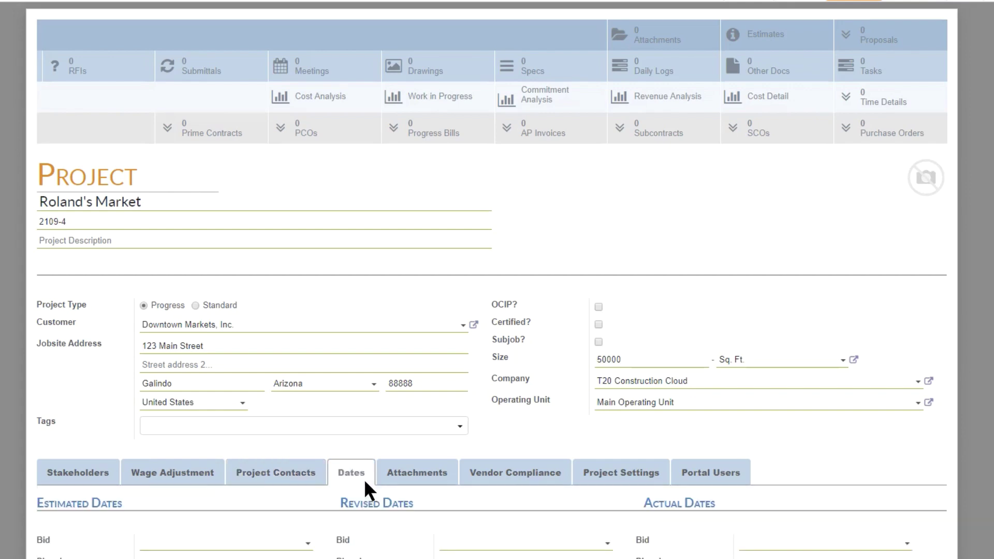
scroll(414, 458, down, 1)
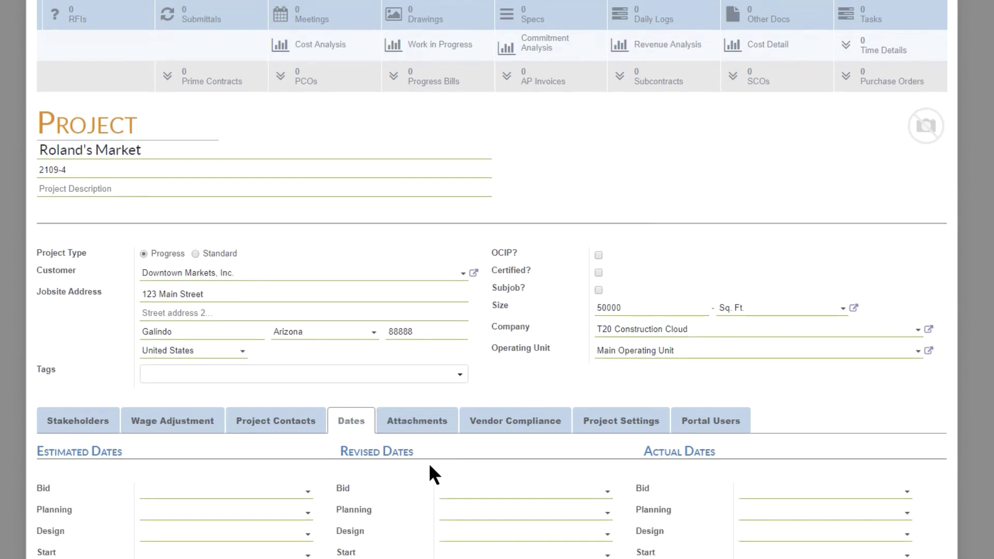
click(429, 430)
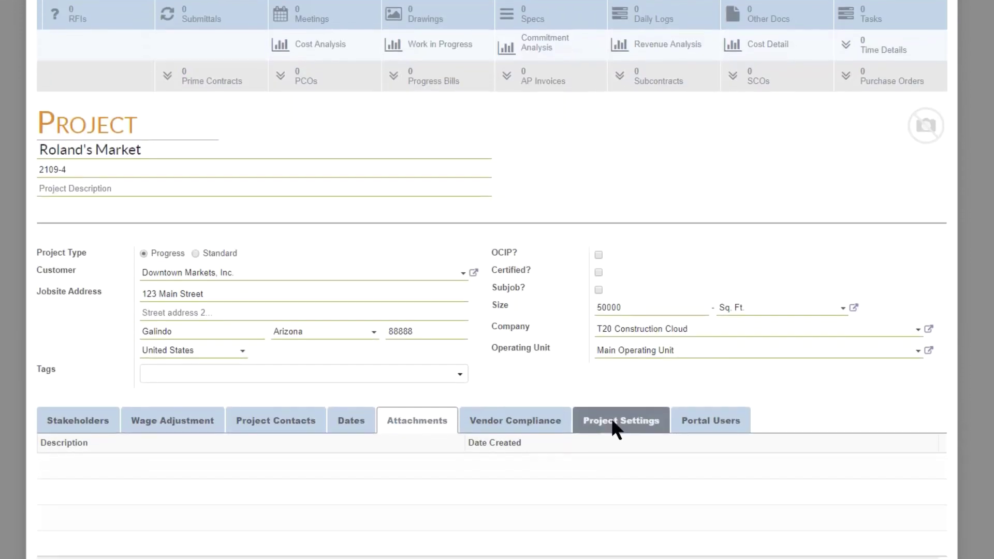
click(613, 424)
scroll(614, 398, down, 2)
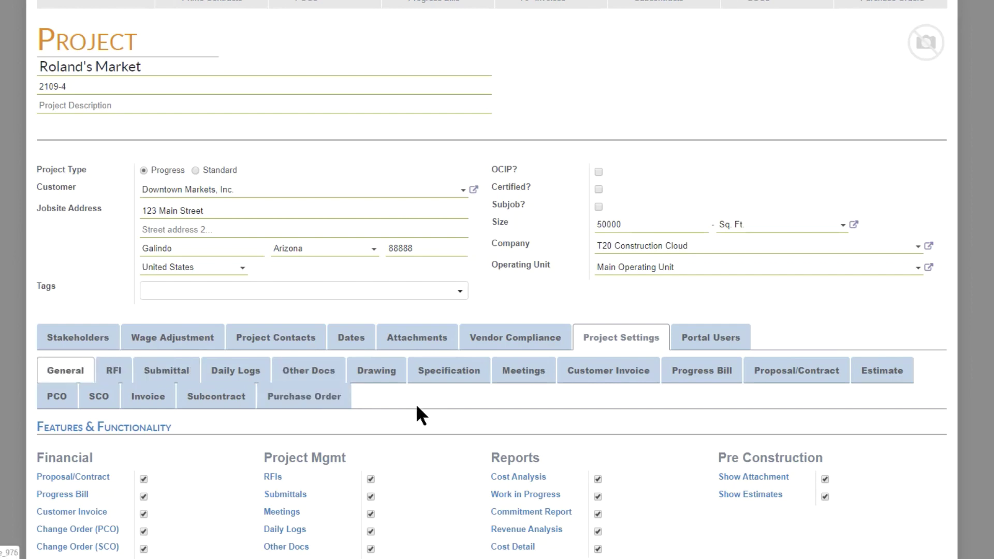
scroll(417, 406, down, 3)
scroll(416, 406, down, 1)
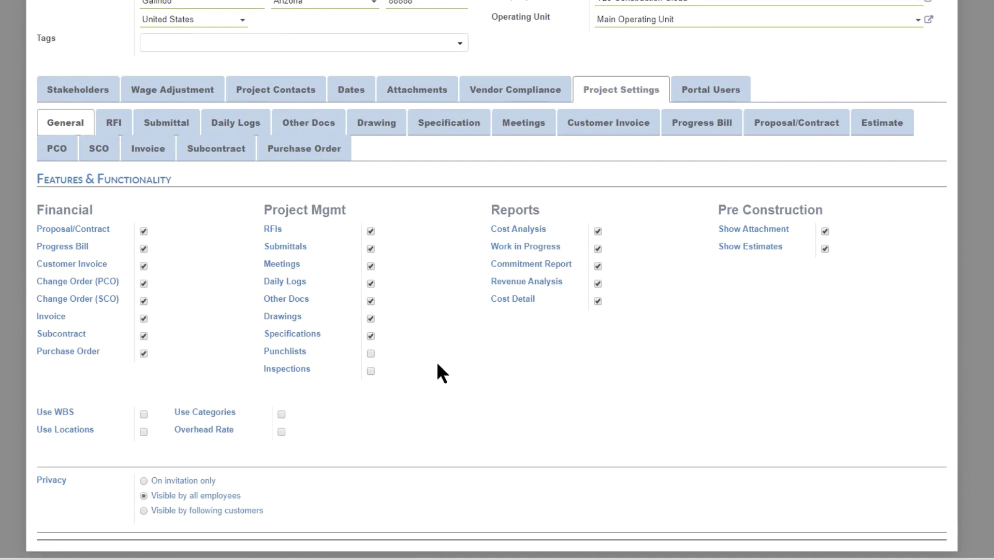
Step: Switch the RFIs feature off and back on in the project's general settings
scroll(444, 388, up, 3)
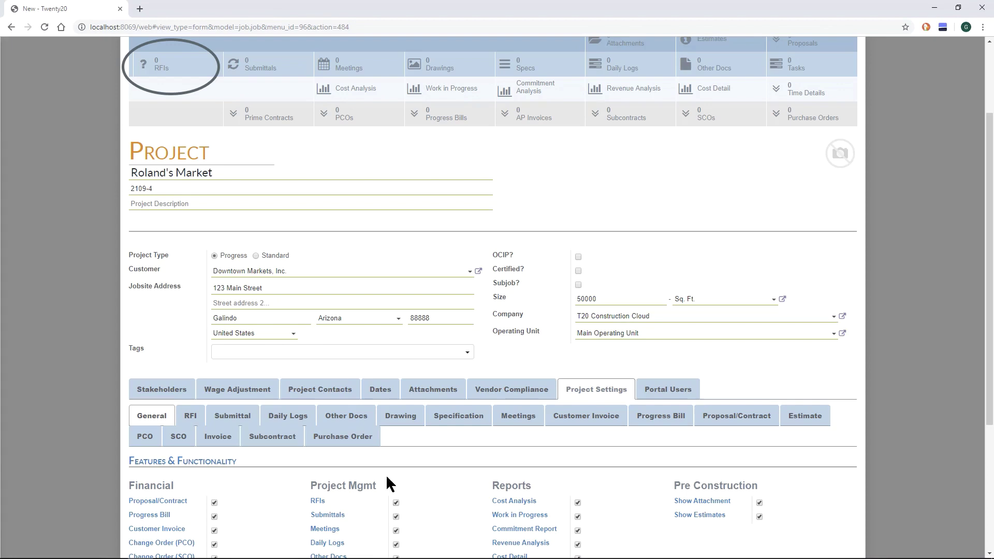
click(394, 502)
click(395, 501)
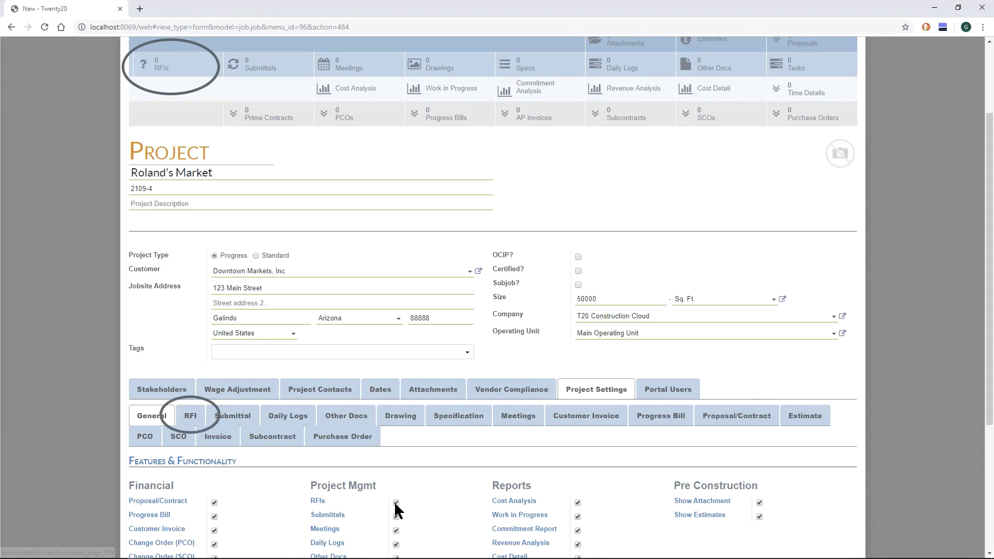
click(395, 502)
click(395, 501)
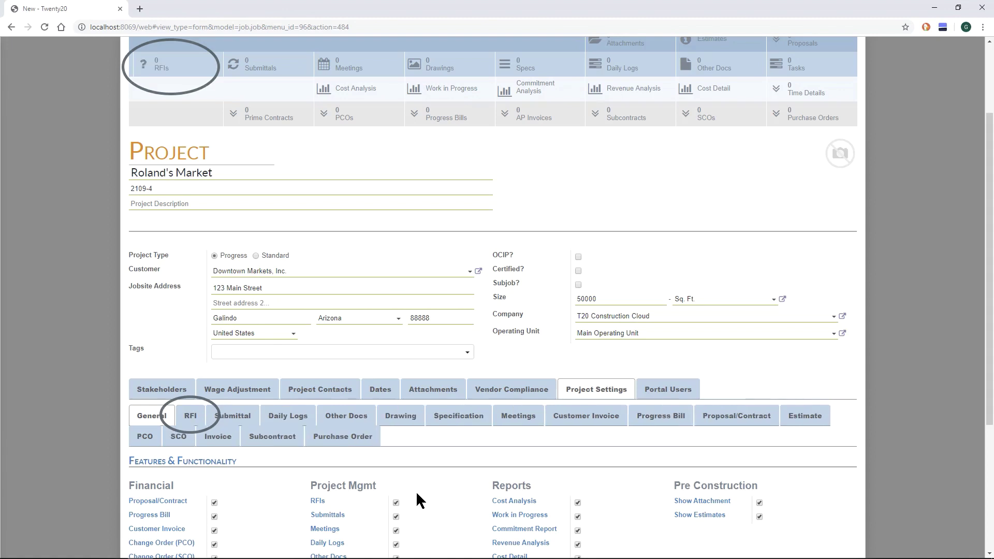
Step: Examine the remaining general feature and privacy settings and the project's portal users
scroll(419, 492, down, 3)
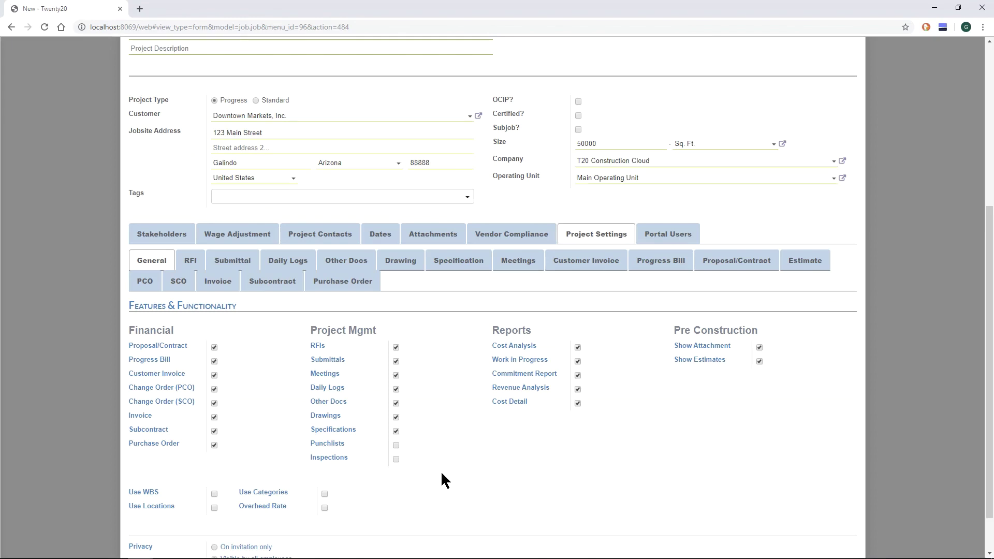
scroll(443, 478, down, 1)
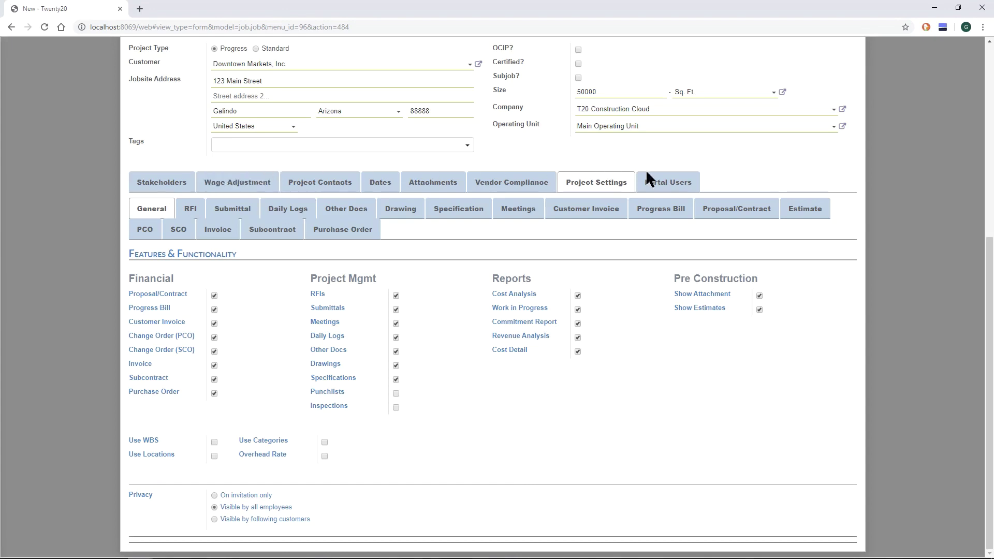
click(669, 178)
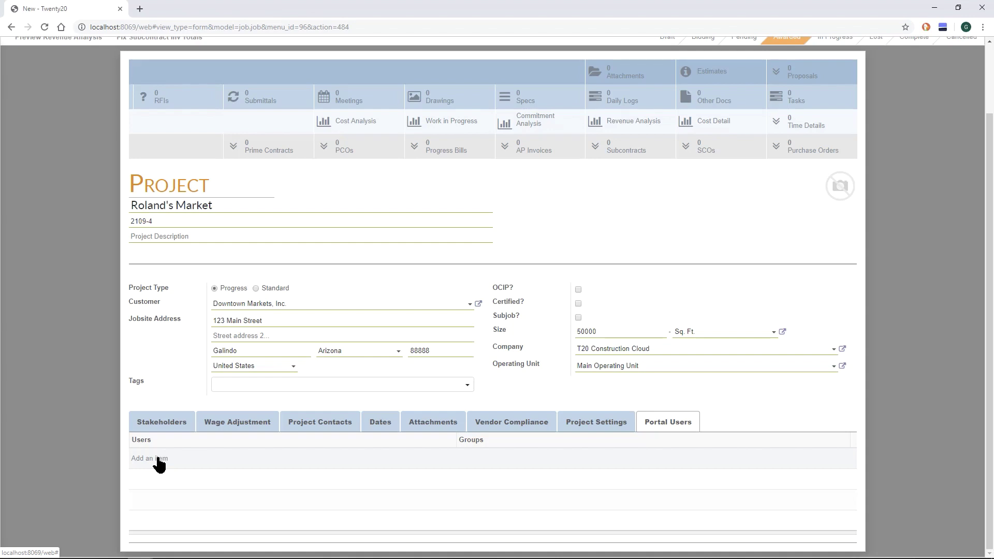
Step: Move the project's stage back through Pending to Draft
scroll(171, 455, up, 3)
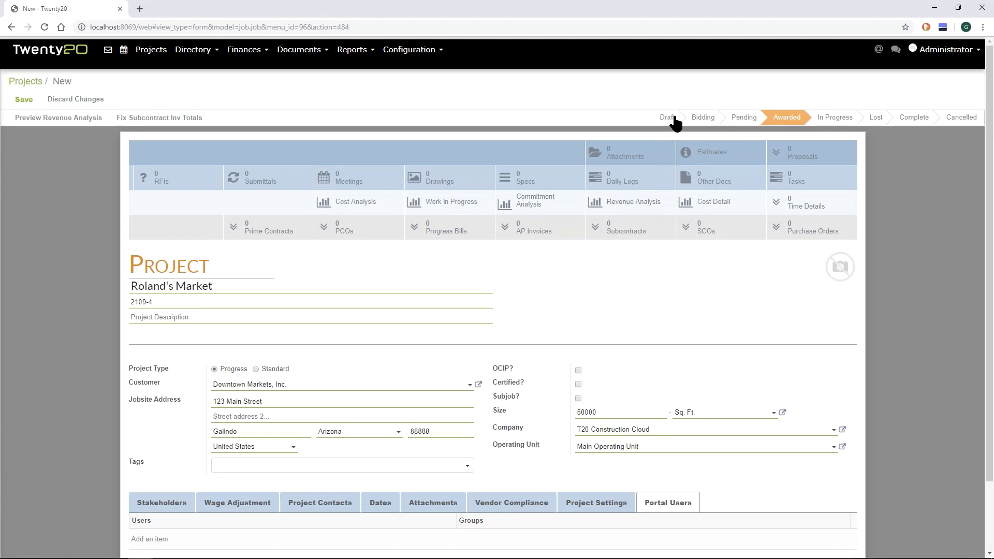
click(737, 122)
click(773, 122)
click(743, 122)
click(669, 124)
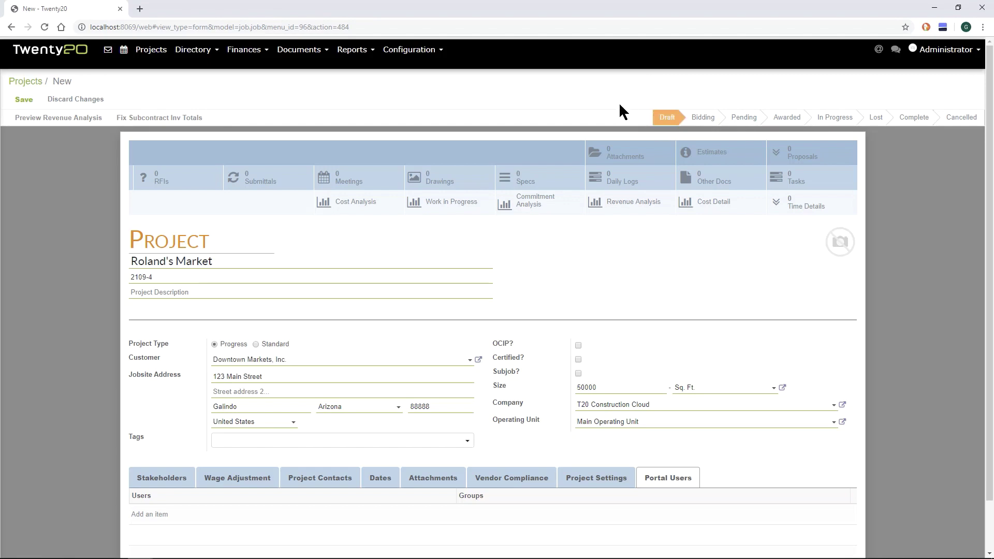
Step: Save the project with its stage set to Complete and return to the projects list
click(911, 122)
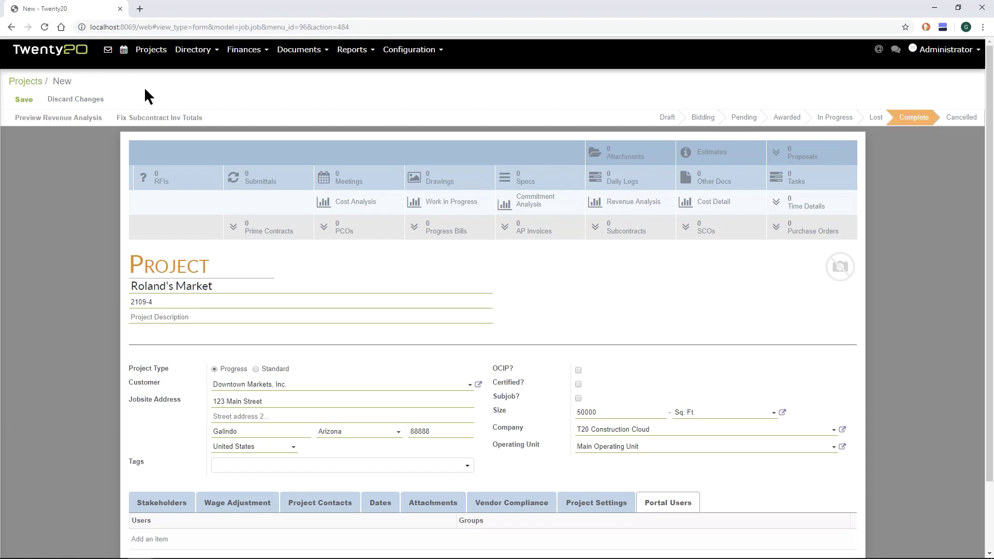
click(23, 100)
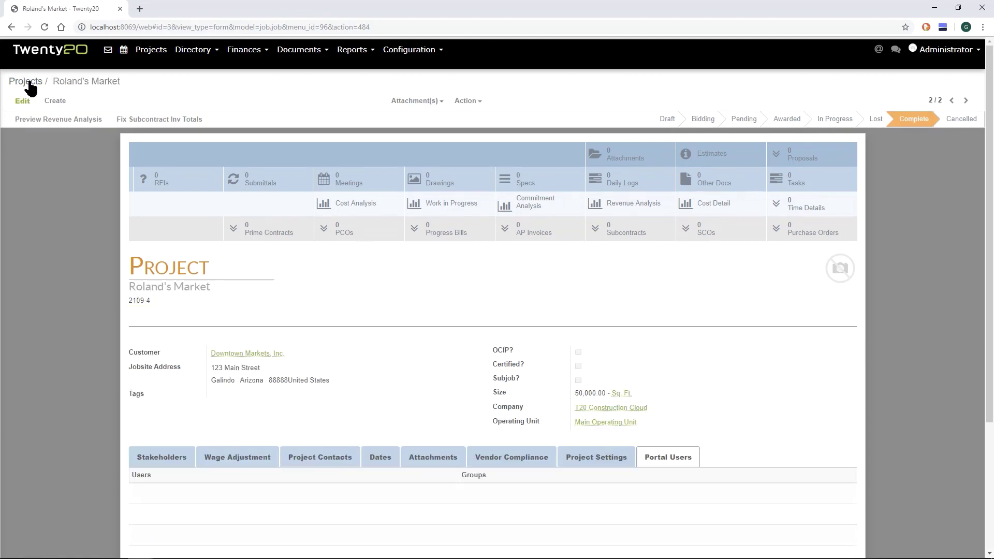
click(25, 82)
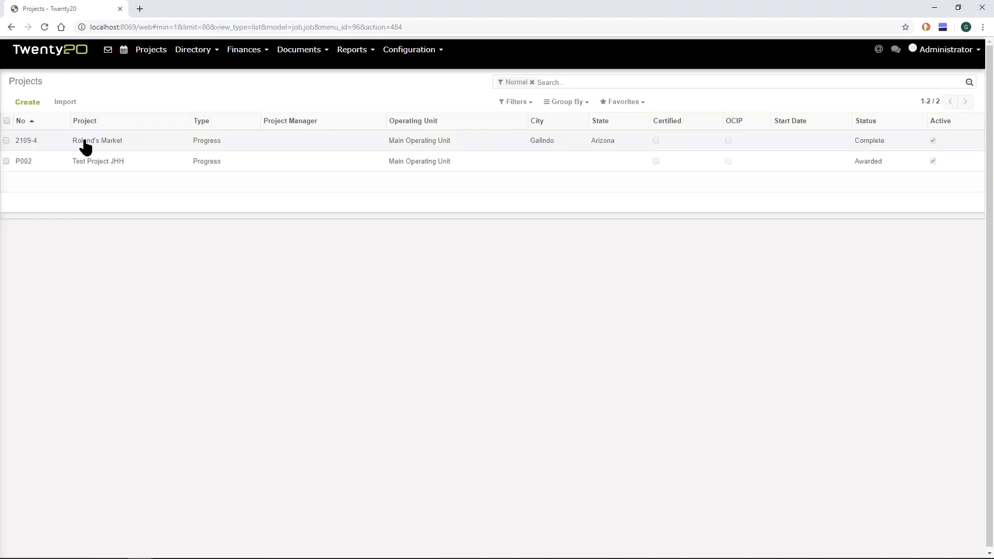